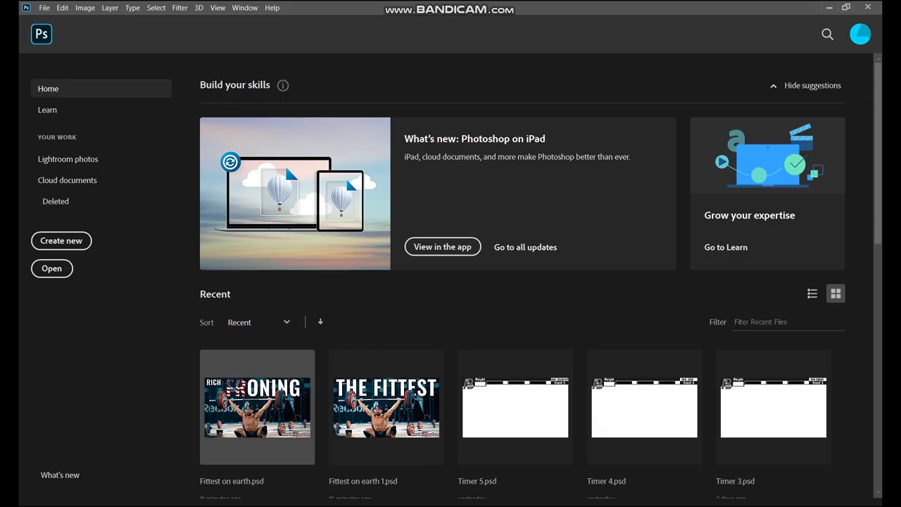
Step: Open the recent file Fittest on earth.psd to view the finished thumbnail, and return to the home screen
{"action": "left_click", "coordinate": [257, 407]}
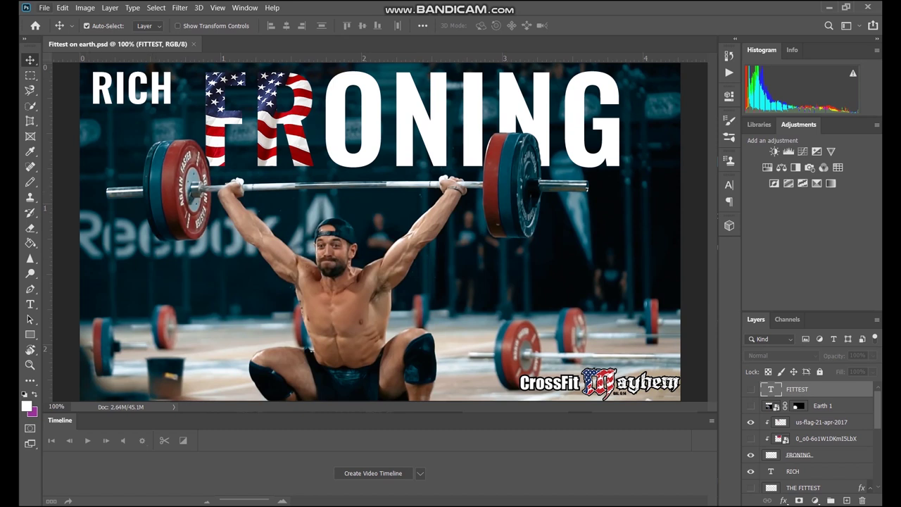
{"action": "left_click", "coordinate": [36, 26]}
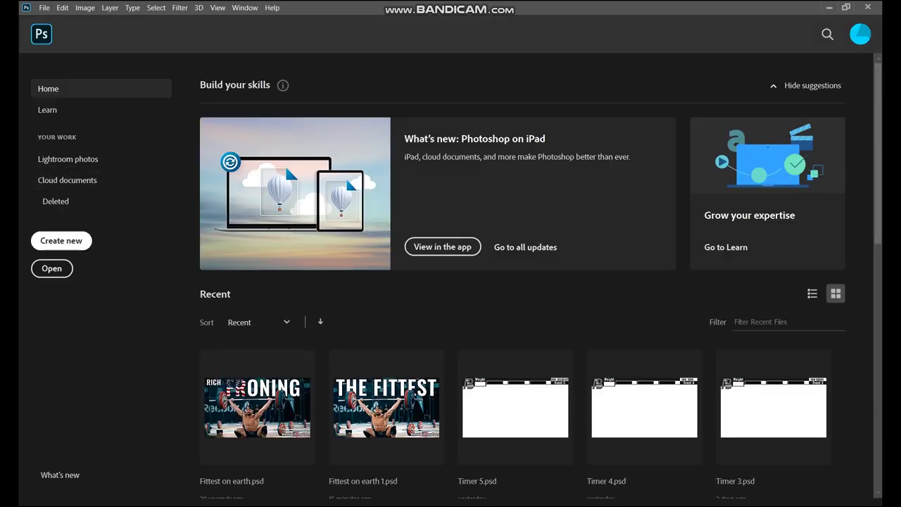
Step: Create blank 1280 x 720 px and 1920 x 1080 px documents at 300 ppi, and return to the 1280 x 720 px one
{"action": "left_click", "coordinate": [61, 241]}
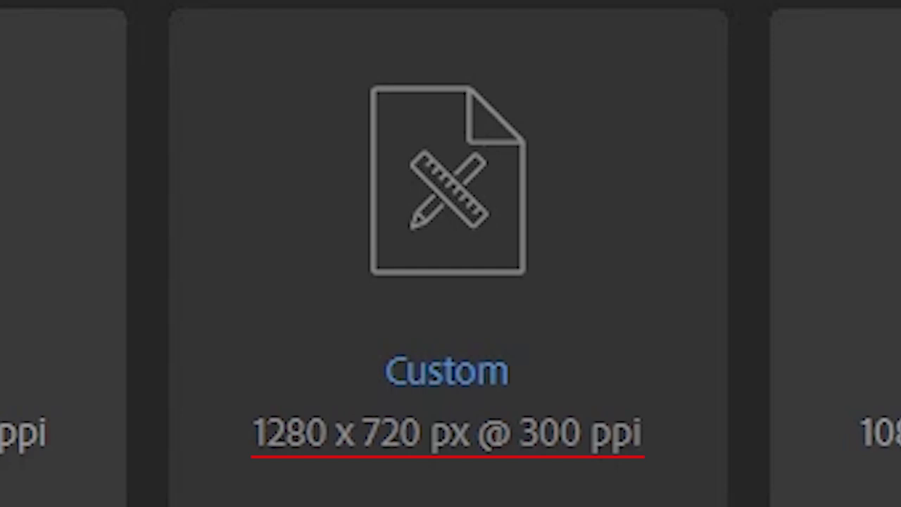
{"action": "key", "text": "Escape"}
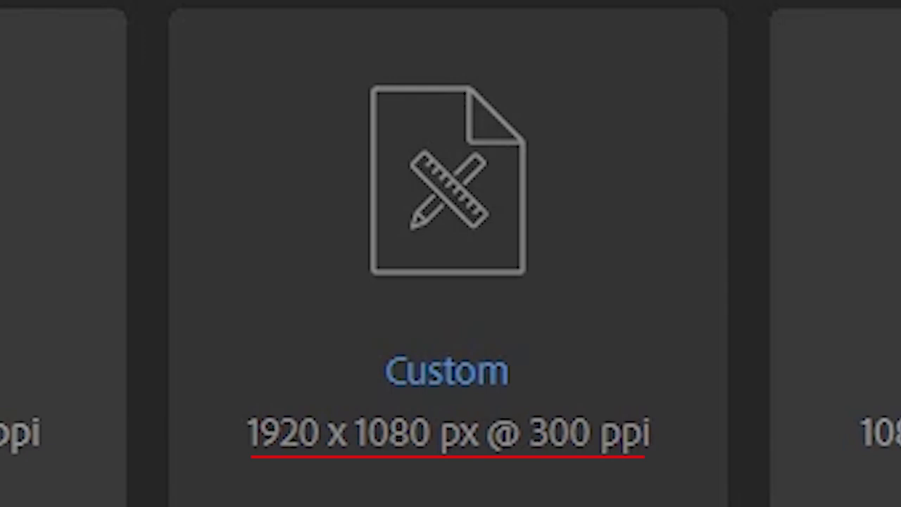
{"action": "double_click", "coordinate": [448, 212]}
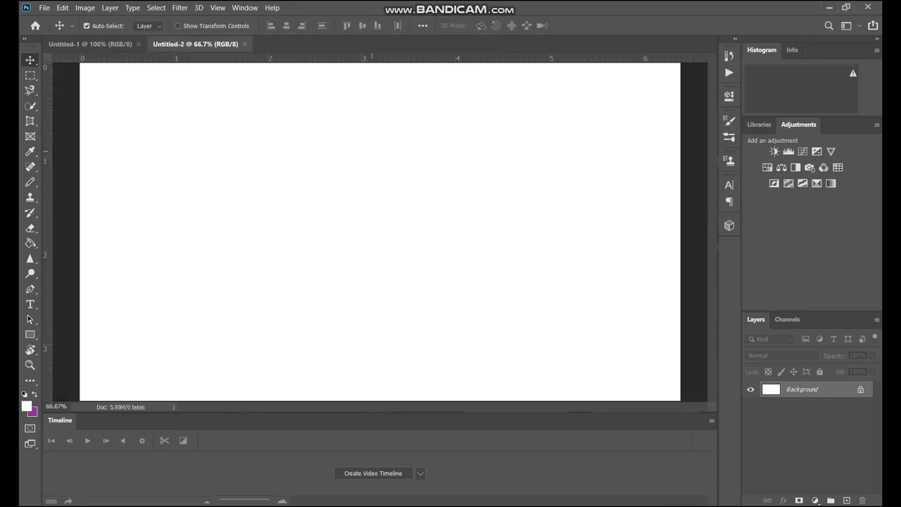
{"action": "scroll", "coordinate": [371, 151], "scroll_direction": "down", "scroll_amount": 3}
{"action": "scroll", "coordinate": [371, 151], "scroll_direction": "up", "scroll_amount": 1}
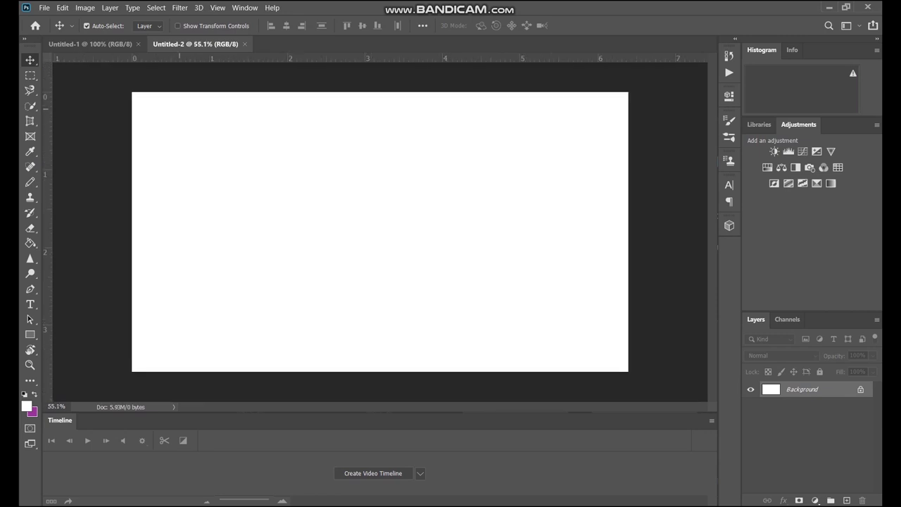
{"action": "key", "text": "ctrl+Tab"}
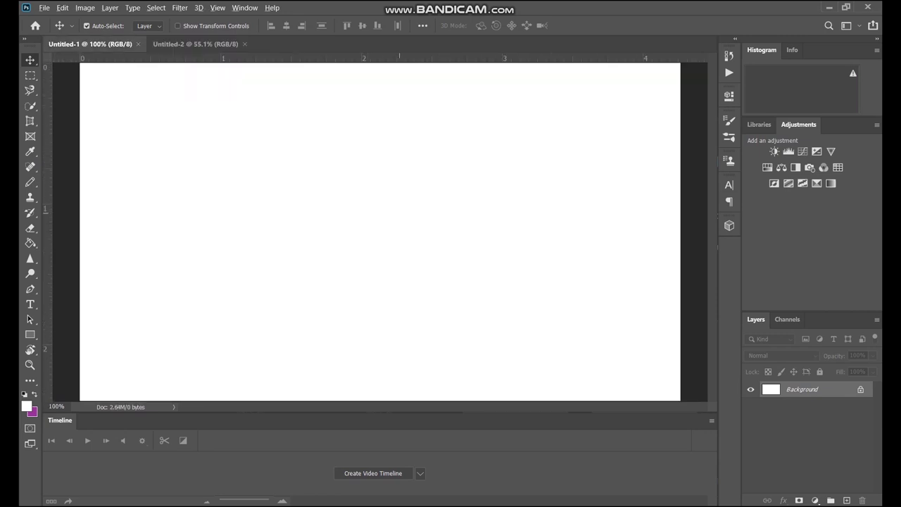
{"action": "scroll", "coordinate": [399, 212], "scroll_direction": "down", "scroll_amount": 1}
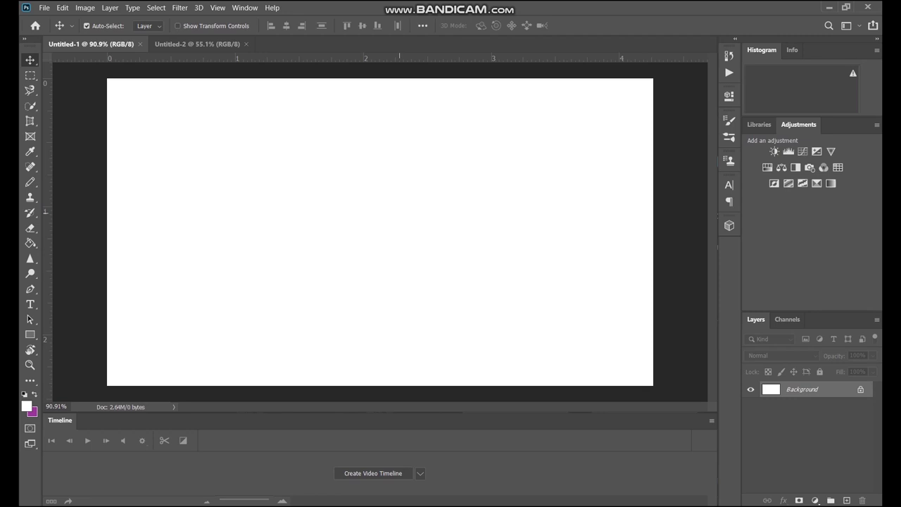
Step: Switch to the video player, seek to the athlete's frame at 0:01:38, and paste its capture into the 1280 x 720 px Photoshop document
{"action": "key", "text": "alt+Tab"}
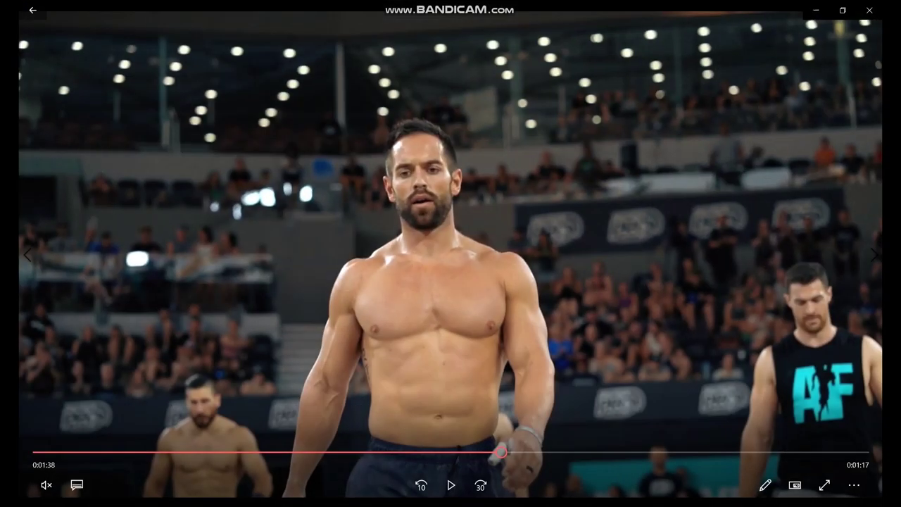
{"action": "left_click_drag", "start_coordinate": [43, 452], "coordinate": [500, 452]}
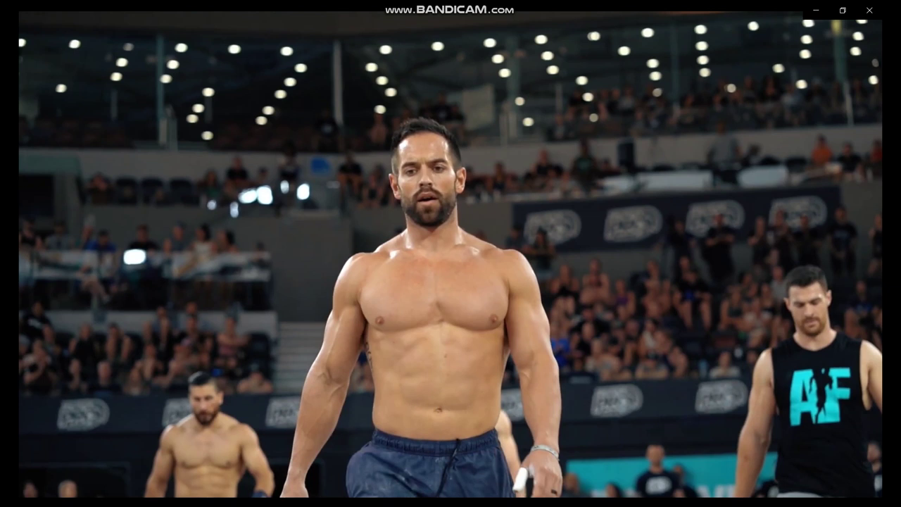
{"action": "key", "text": "alt+Tab"}
{"action": "key", "text": "ctrl+v"}
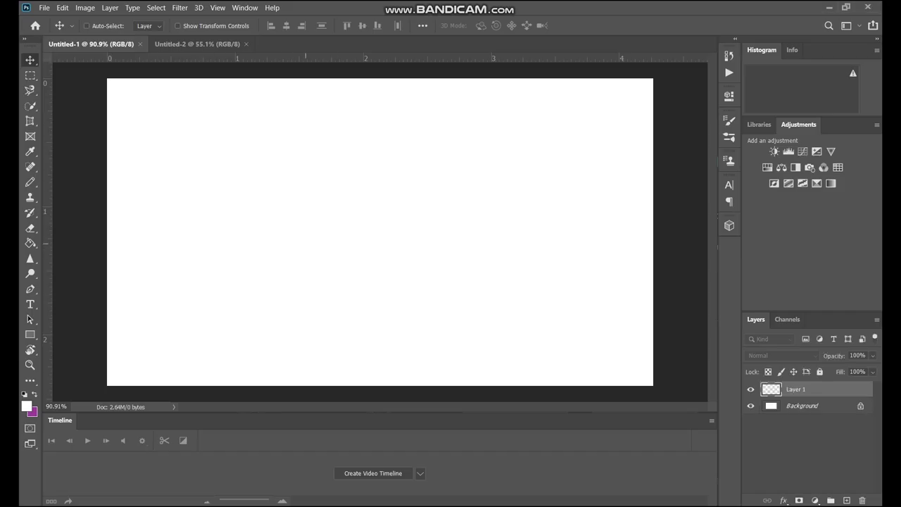
Step: Reposition the pasted frame at its original scale so the shirtless athlete stands near the canvas centre with his head fully inside
{"action": "key", "text": "ctrl+t"}
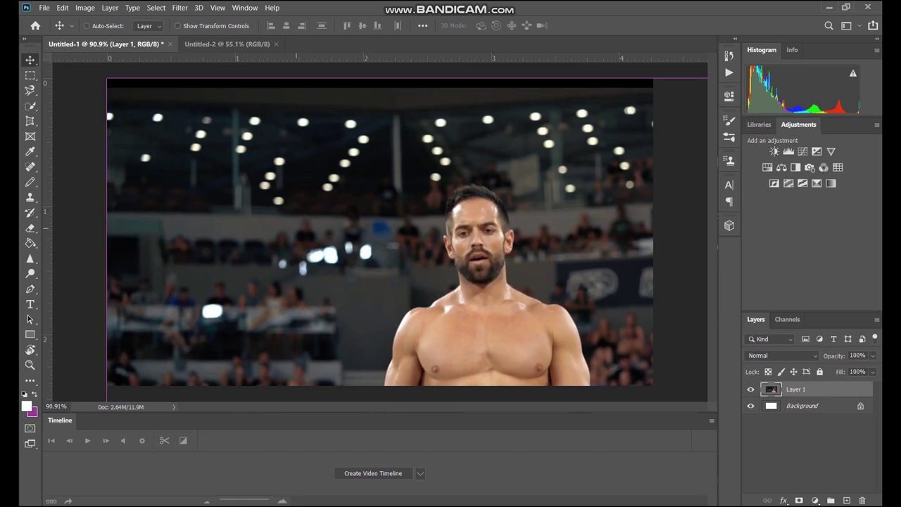
{"action": "left_click_drag", "start_coordinate": [344, 270], "coordinate": [245, 189]}
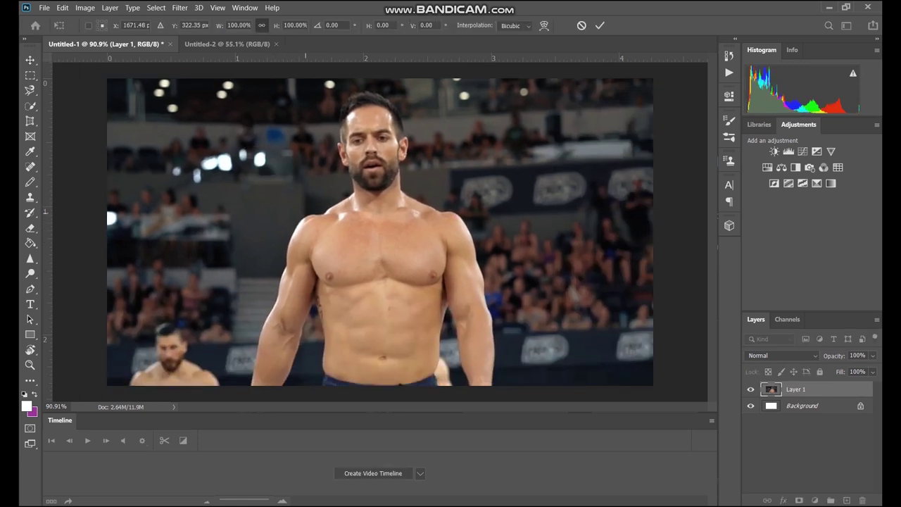
{"action": "left_click_drag", "start_coordinate": [333, 221], "coordinate": [324, 226]}
{"action": "key", "text": "Return"}
{"action": "left_click_drag", "start_coordinate": [535, 169], "coordinate": [526, 148]}
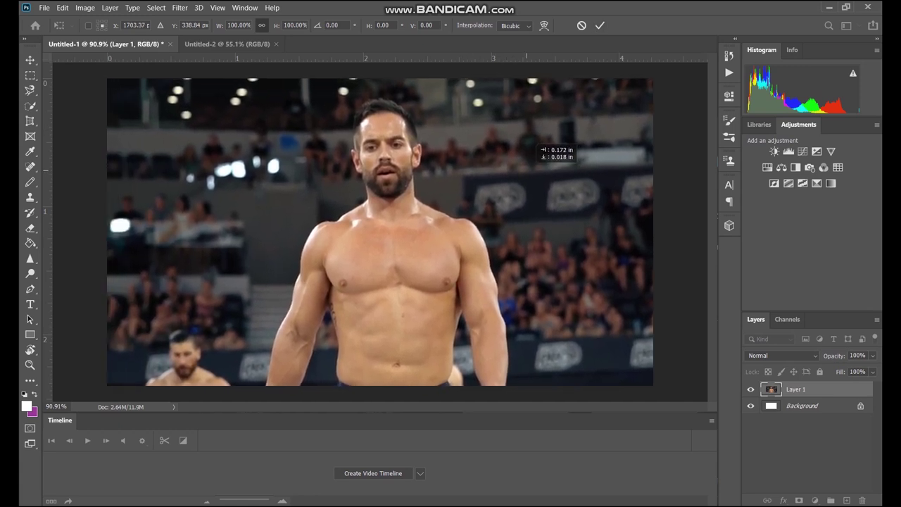
{"action": "left_click", "coordinate": [599, 26]}
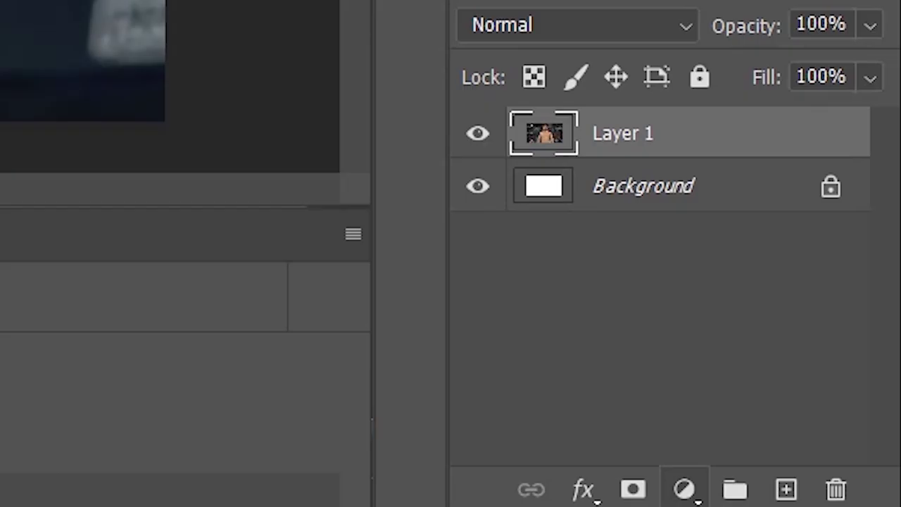
Step: Add a Color Lookup adjustment layer using the 3DLUT file F-9820-STD.cube from the Fonts & Presets folder
{"action": "left_click", "coordinate": [814, 500]}
{"action": "left_click", "coordinate": [738, 298]}
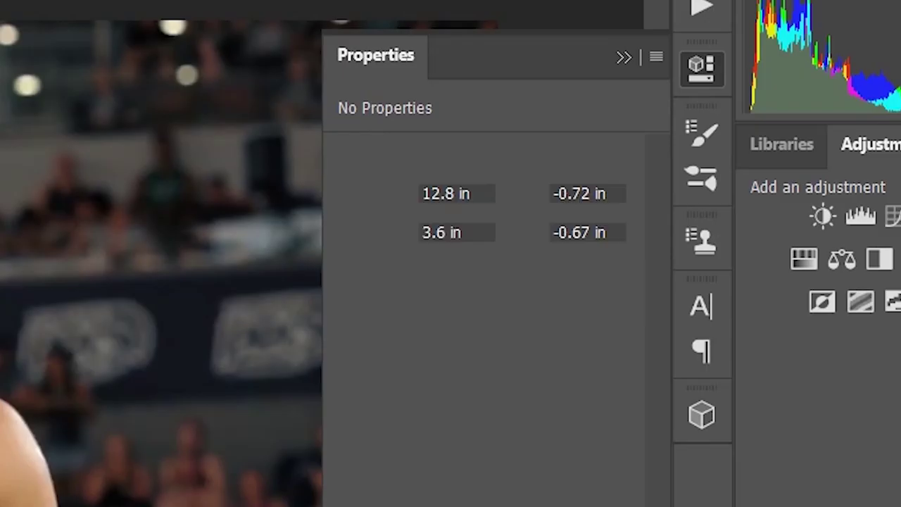
{"action": "left_click", "coordinate": [546, 162]}
{"action": "left_click", "coordinate": [542, 193]}
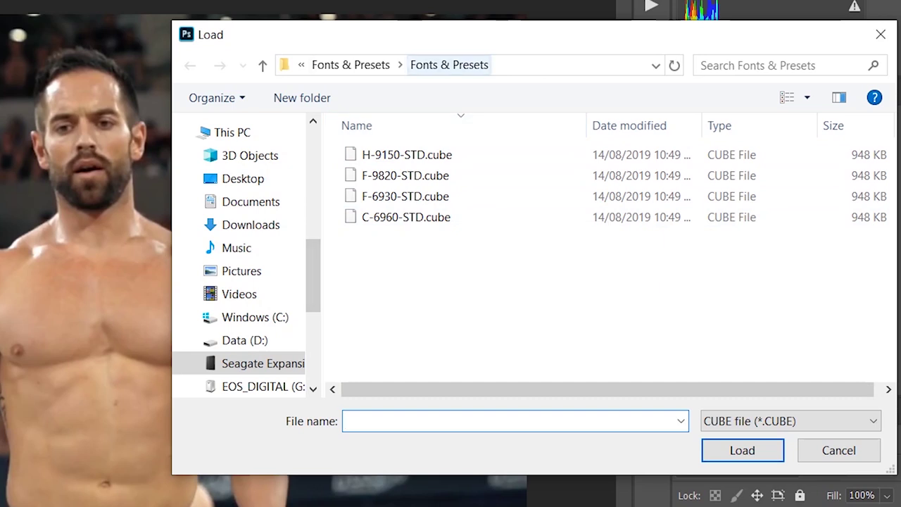
{"action": "left_click", "coordinate": [351, 64]}
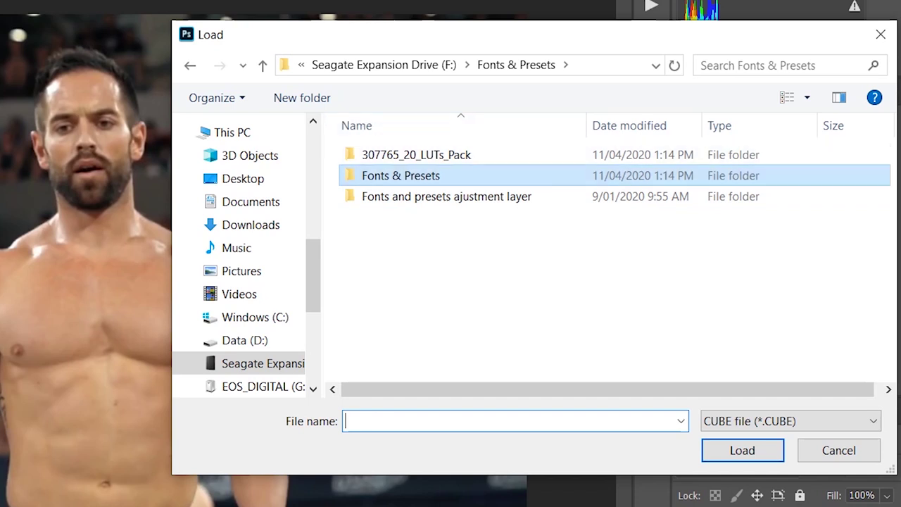
{"action": "double_click", "coordinate": [454, 176]}
{"action": "double_click", "coordinate": [450, 176]}
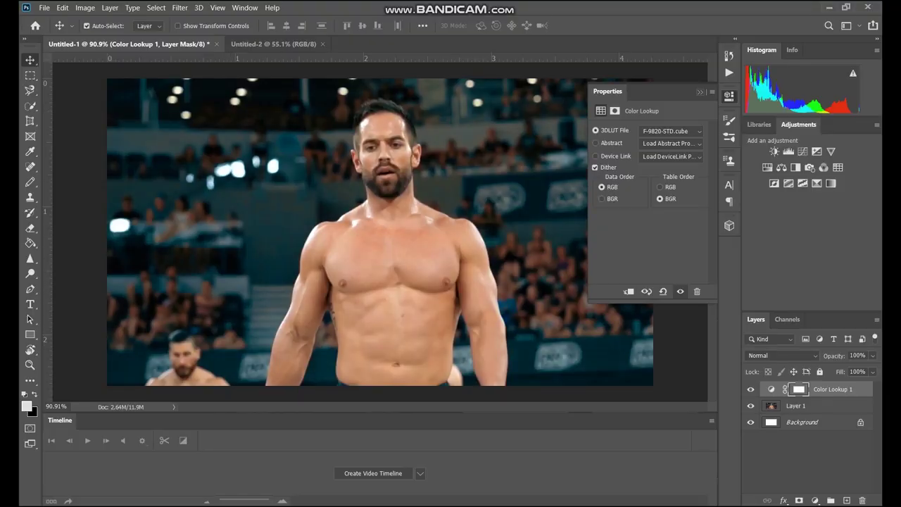
{"action": "left_click", "coordinate": [700, 93]}
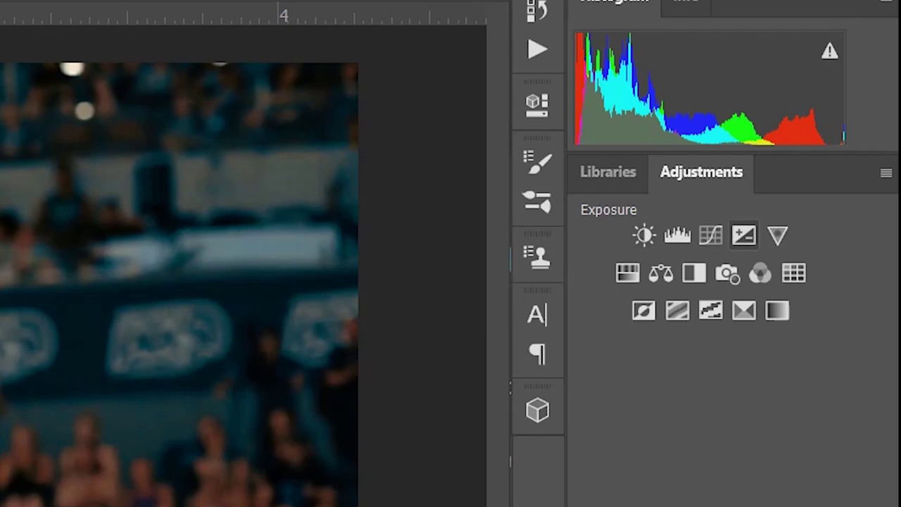
Step: Add a Brightness/Contrast adjustment layer with brightness 14 and contrast 20
{"action": "left_click", "coordinate": [644, 234]}
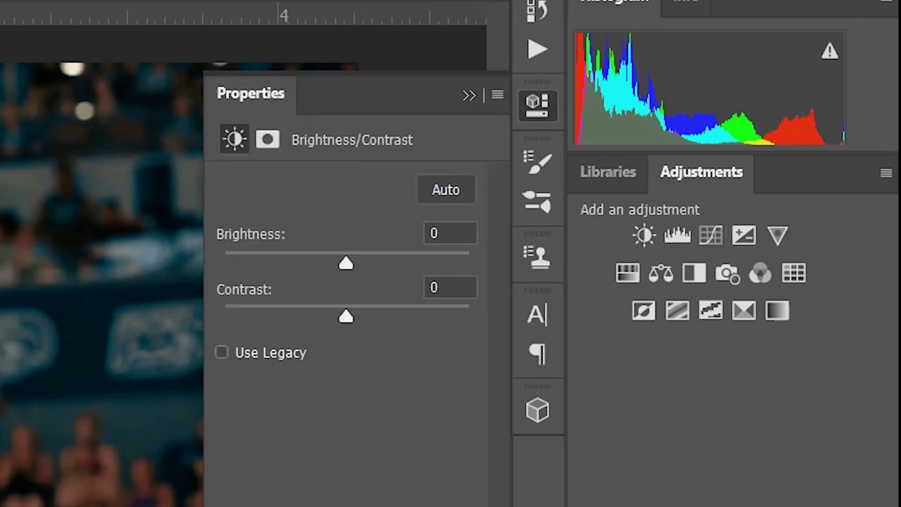
{"action": "left_click_drag", "start_coordinate": [346, 317], "coordinate": [370, 317]}
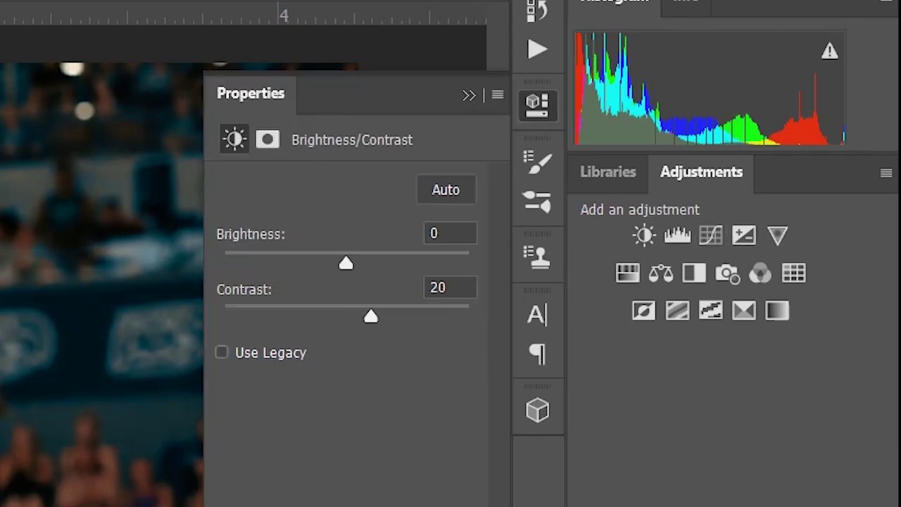
{"action": "left_click_drag", "start_coordinate": [346, 263], "coordinate": [358, 263]}
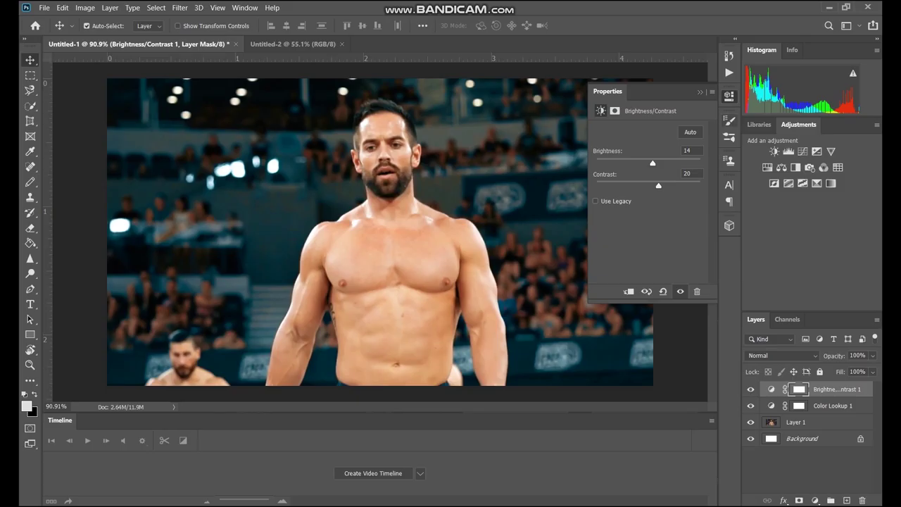
{"action": "left_click", "coordinate": [729, 97]}
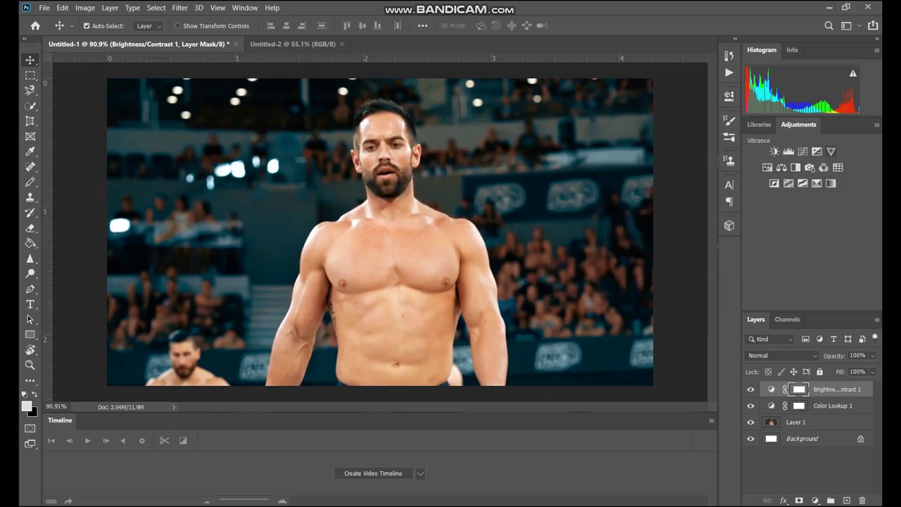
Step: Add a Vibrance adjustment layer with vibrance set to +20
{"action": "left_click", "coordinate": [831, 151]}
{"action": "left_click_drag", "start_coordinate": [648, 165], "coordinate": [659, 142]}
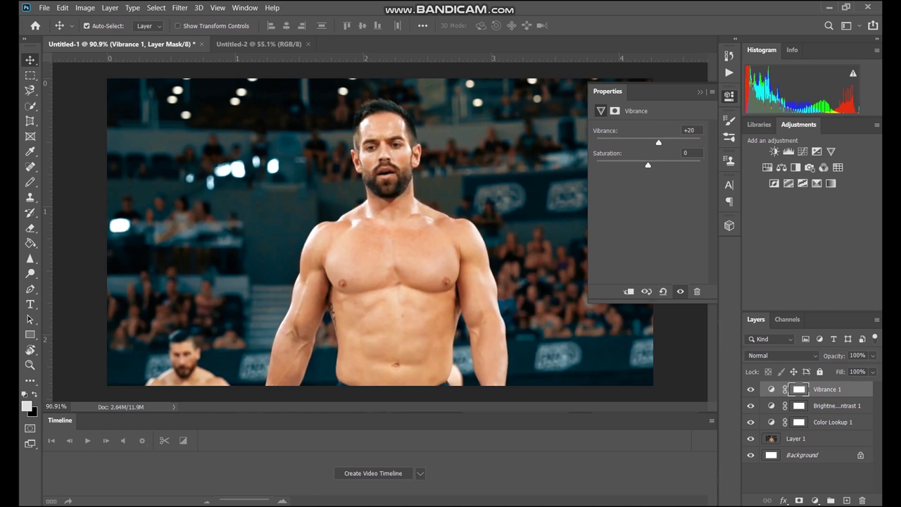
{"action": "left_click", "coordinate": [700, 92]}
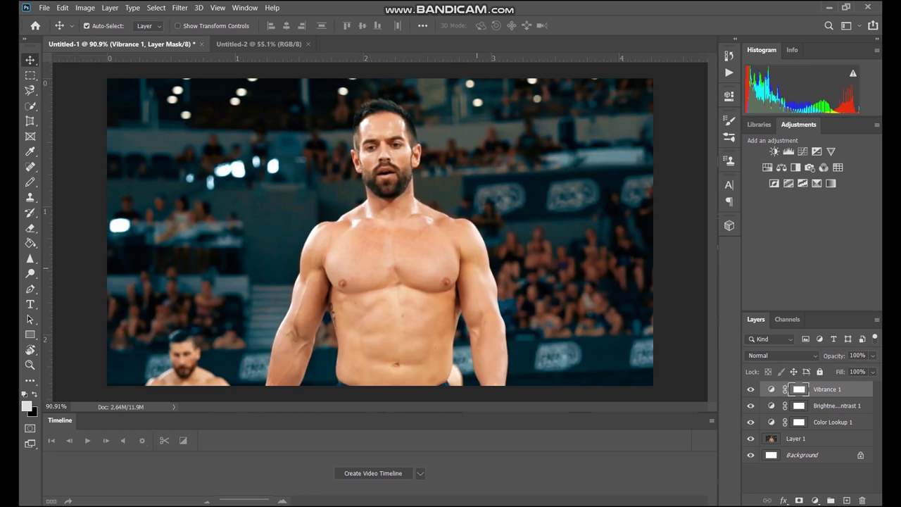
Step: Add the title RICH FRONING in white 50.01 pt Oswald SemiBold and move it to fit across the lower part of the image
{"action": "left_click", "coordinate": [30, 304]}
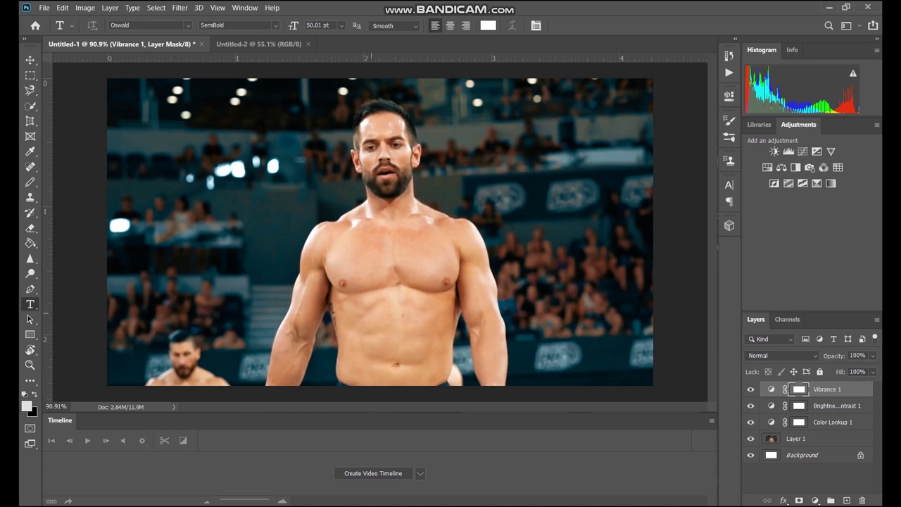
{"action": "left_click", "coordinate": [383, 348]}
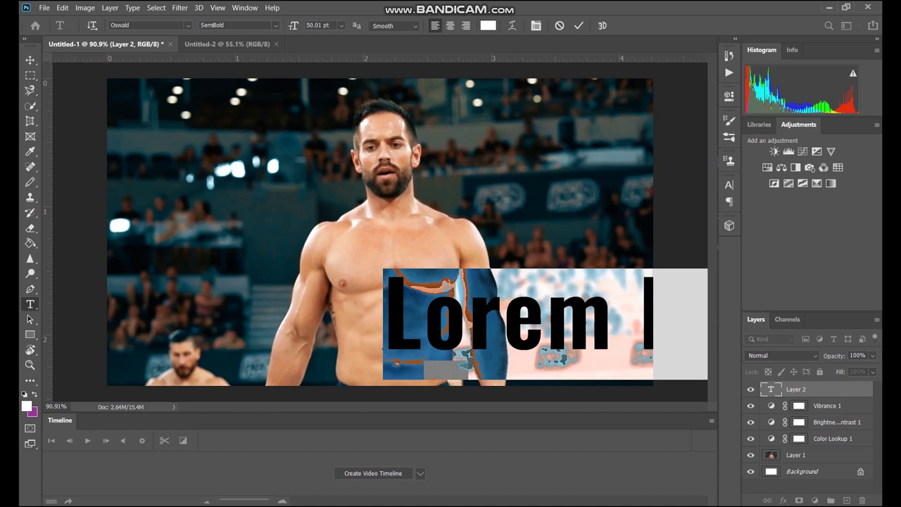
{"action": "type", "text": "RICH FI"}
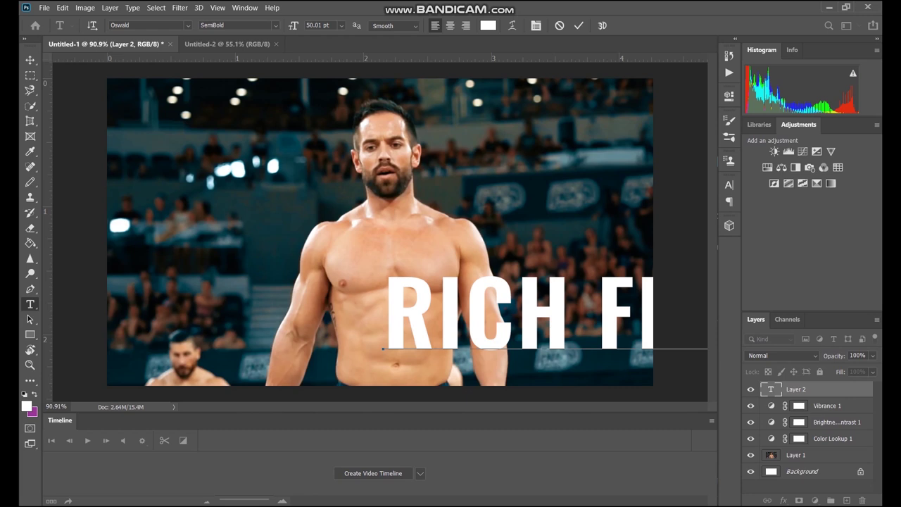
{"action": "left_click", "coordinate": [30, 61]}
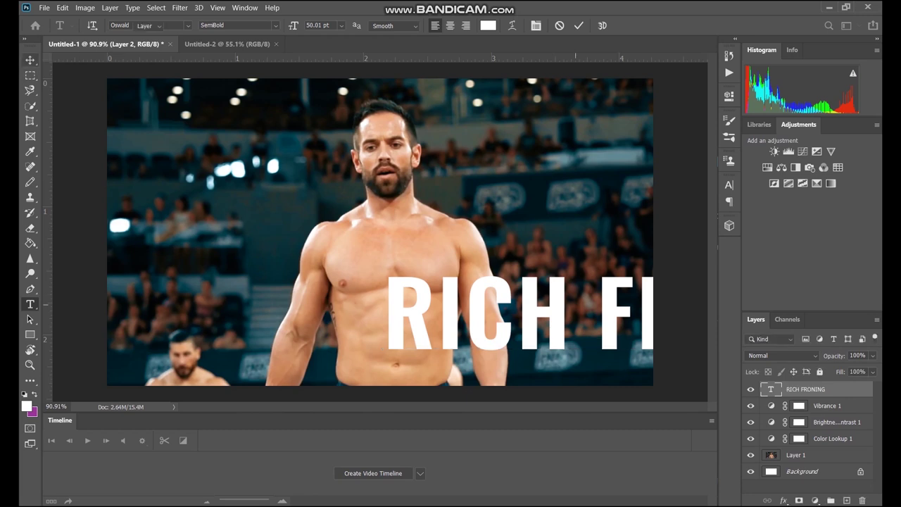
{"action": "left_click_drag", "start_coordinate": [558, 310], "coordinate": [296, 316]}
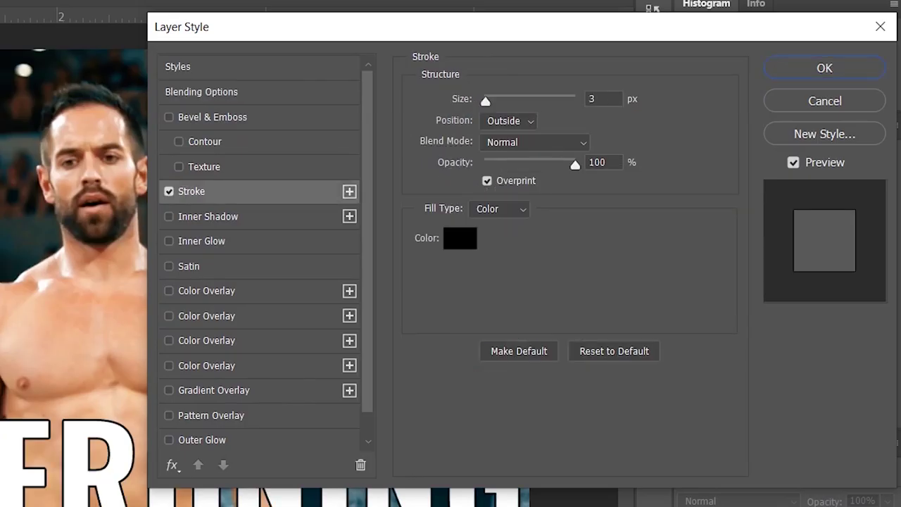
Step: Give the RICH FRONING title a drop shadow in addition to its 3 px black outside stroke
{"action": "scroll", "coordinate": [260, 250], "scroll_direction": "down", "scroll_amount": 1}
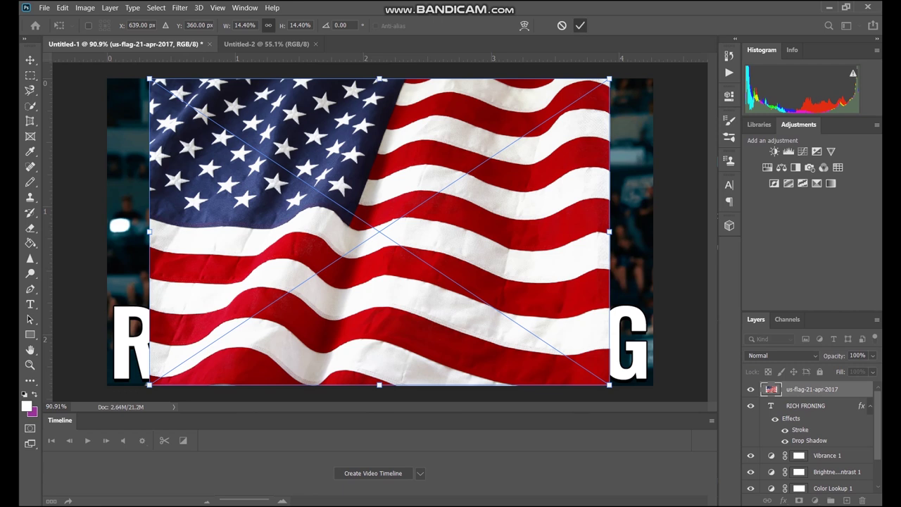
Step: Place the us-flag-21-apr-2017 image, scale it down, and position it over the letters FR of the title
{"action": "left_click", "coordinate": [580, 25]}
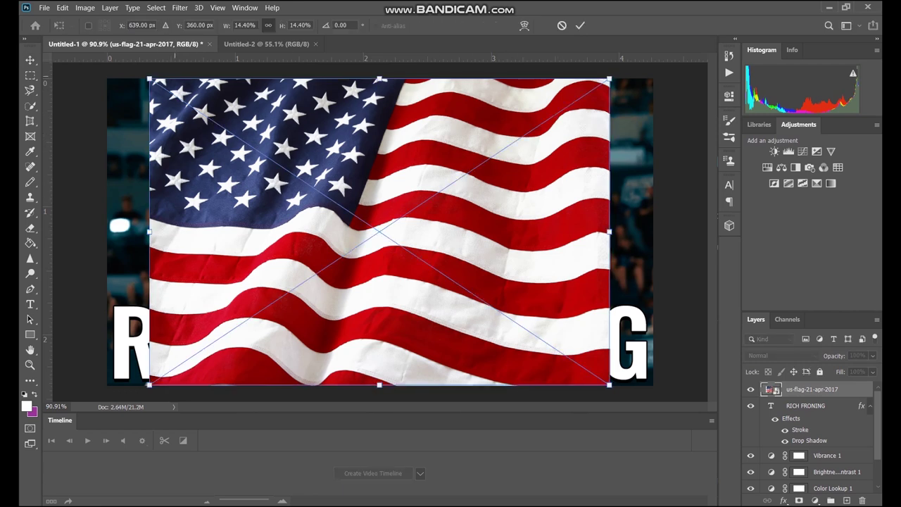
{"action": "left_click_drag", "start_coordinate": [149, 78], "coordinate": [297, 176]}
{"action": "left_click_drag", "start_coordinate": [355, 203], "coordinate": [345, 277]}
{"action": "left_click_drag", "start_coordinate": [288, 251], "coordinate": [342, 318]}
{"action": "left_click_drag", "start_coordinate": [321, 306], "coordinate": [339, 325]}
{"action": "left_click", "coordinate": [580, 26]}
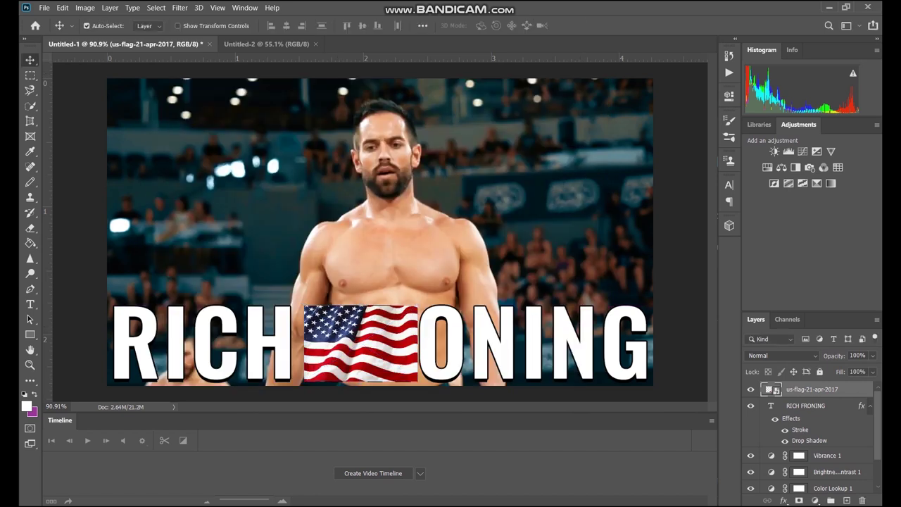
Step: Clip the flag layer to the RICH FRONING text layer with a clipping mask
{"action": "left_click", "coordinate": [156, 7]}
{"action": "mouse_move", "coordinate": [194, 19]}
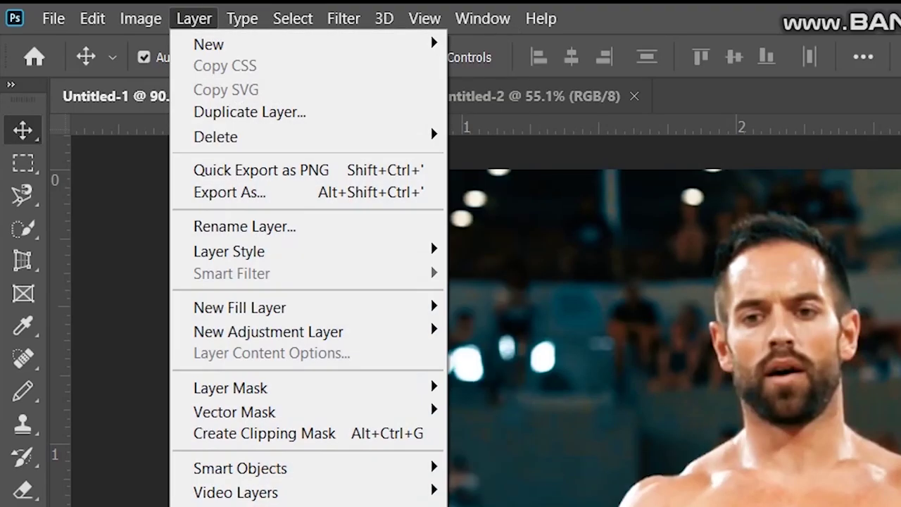
{"action": "left_click", "coordinate": [263, 432]}
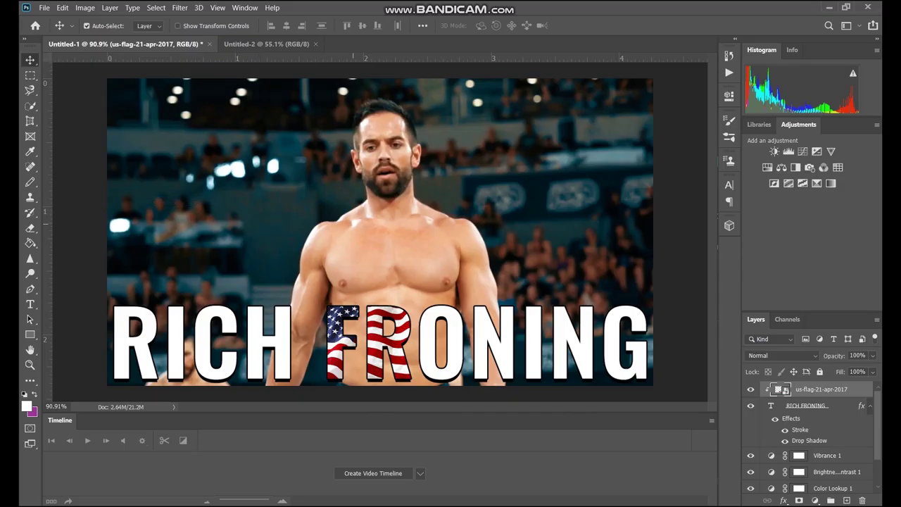